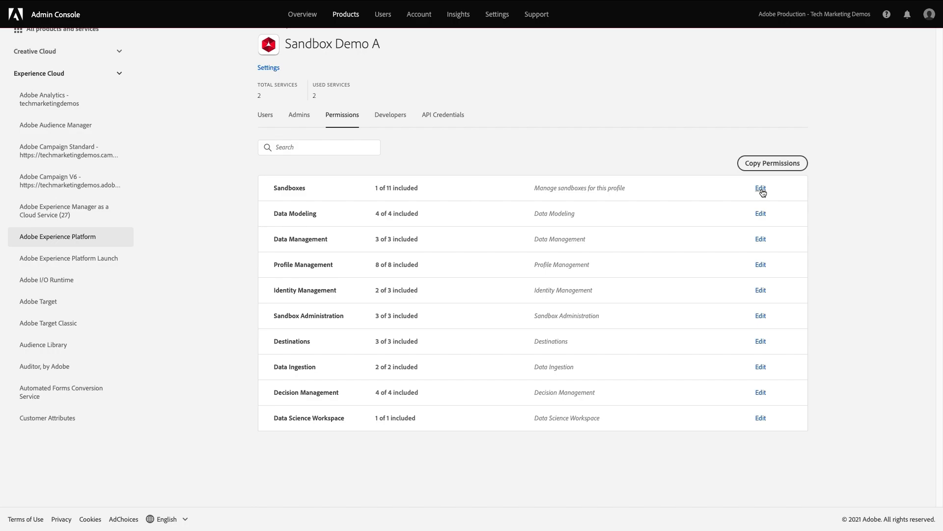
Step: Open the Sandboxes permissions of the Sandbox Demo A product profile for editing
{"action": "left_click", "coordinate": [762, 189]}
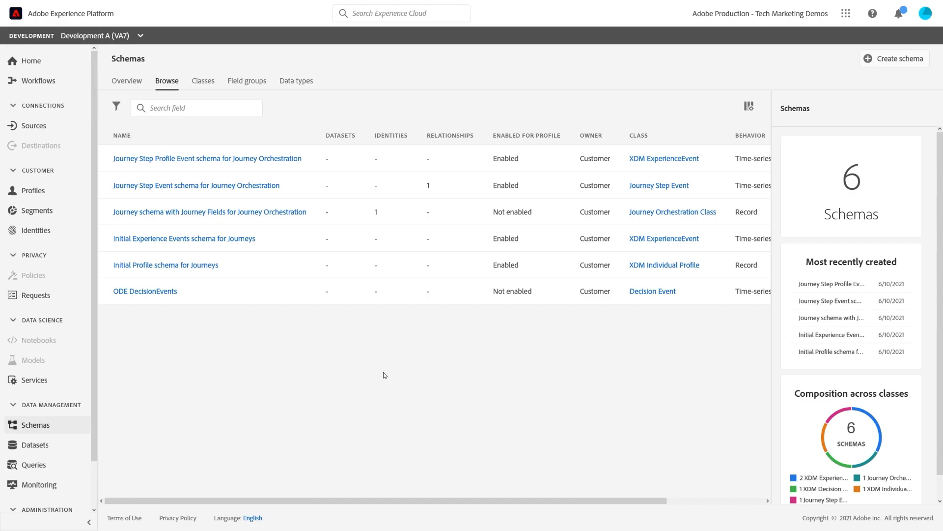
Step: Switch to the Prod (VA7) sandbox to view its schemas and return to the Development A (VA7) sandbox
{"action": "left_click", "coordinate": [141, 36]}
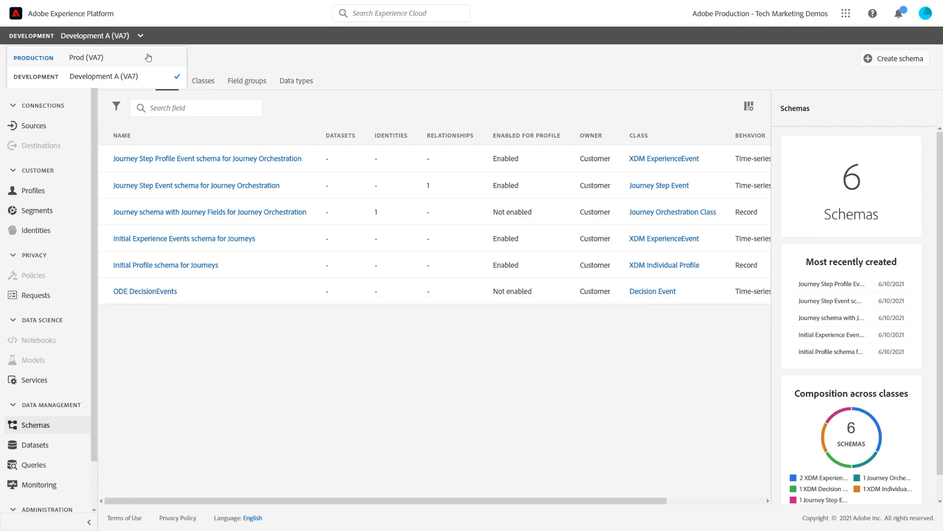
{"action": "left_click", "coordinate": [148, 58]}
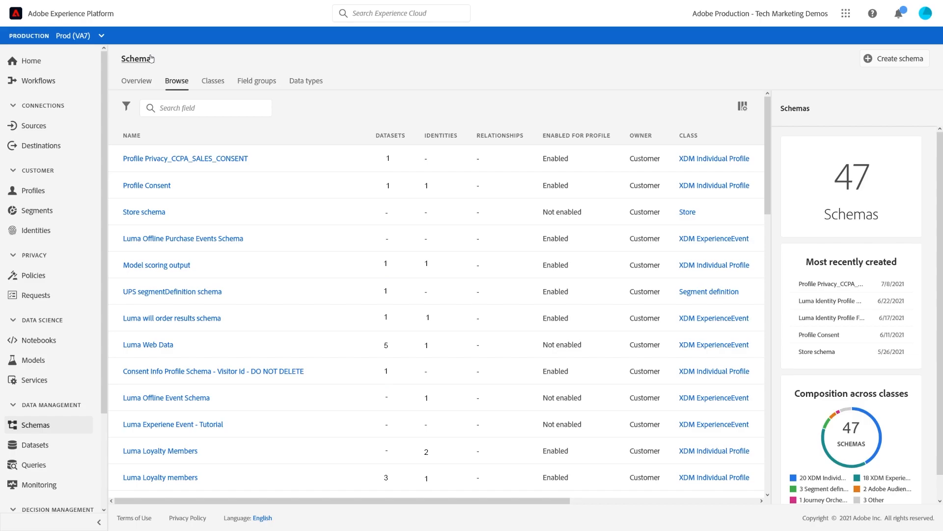
{"action": "left_click", "coordinate": [100, 37]}
{"action": "left_click", "coordinate": [148, 77]}
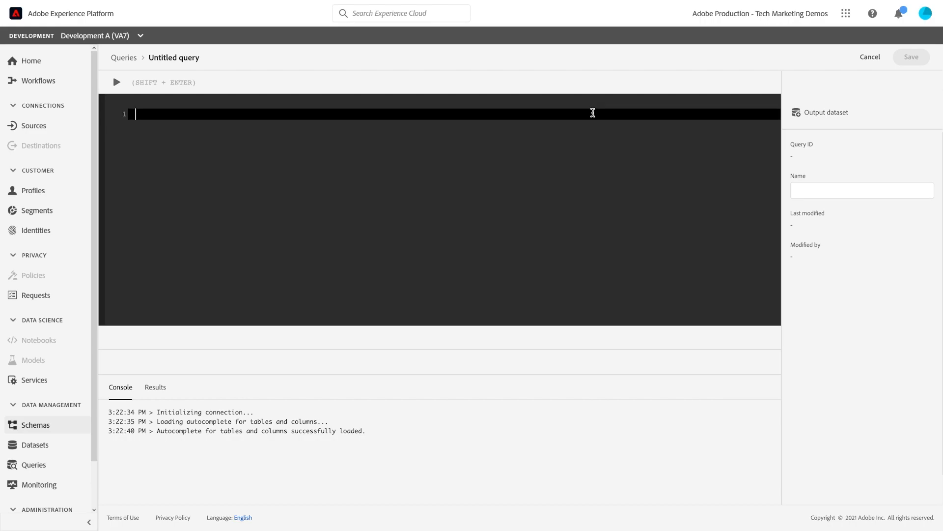
Step: Run the query "SELECT * FROM test_profile_schema" in the Development A sandbox and look through the returned rows
{"action": "type", "text": "SELECT * FROM test_profile_schema"}
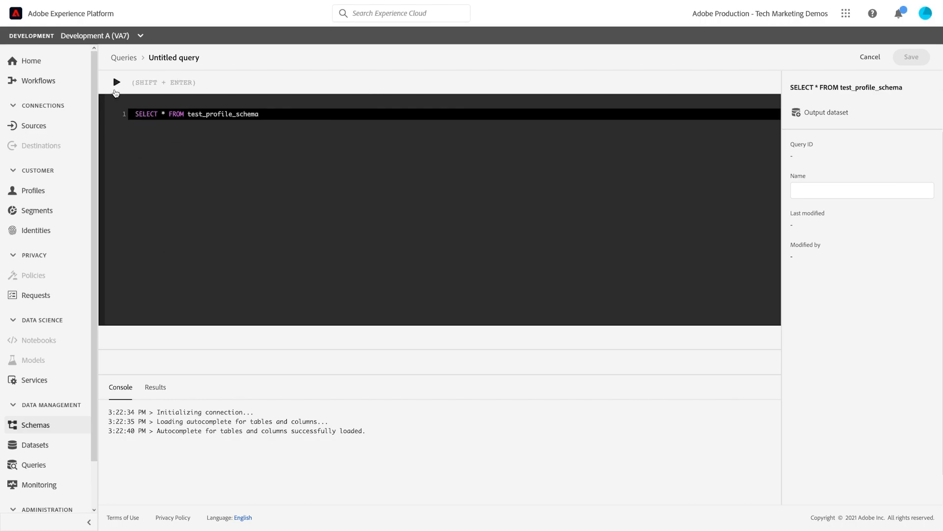
{"action": "left_click", "coordinate": [116, 82]}
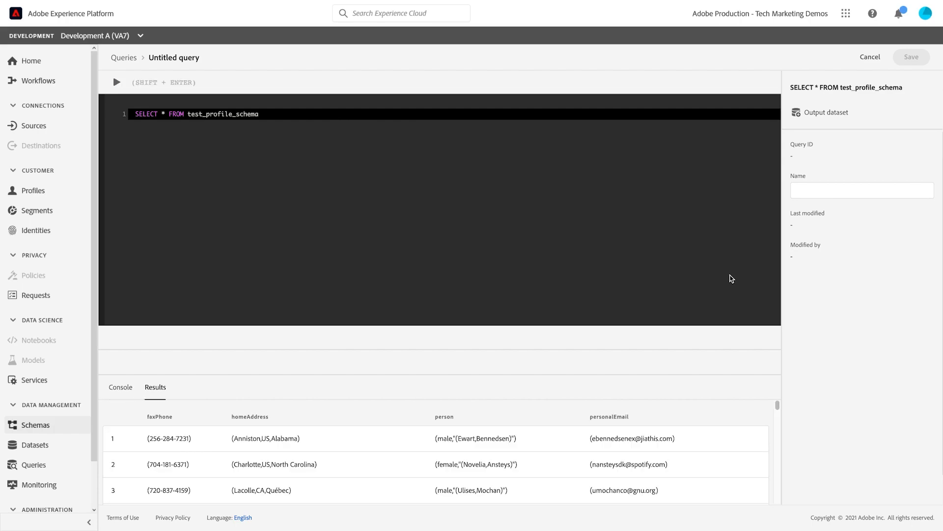
{"action": "scroll", "coordinate": [658, 464], "scroll_direction": "down", "scroll_amount": 1}
{"action": "scroll", "coordinate": [661, 471], "scroll_direction": "down", "scroll_amount": 3}
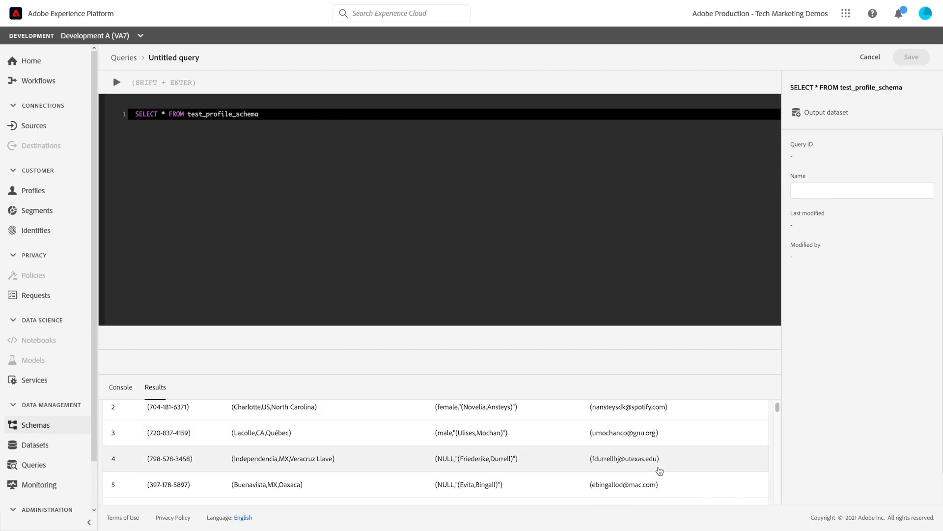
{"action": "double_click", "coordinate": [440, 445]}
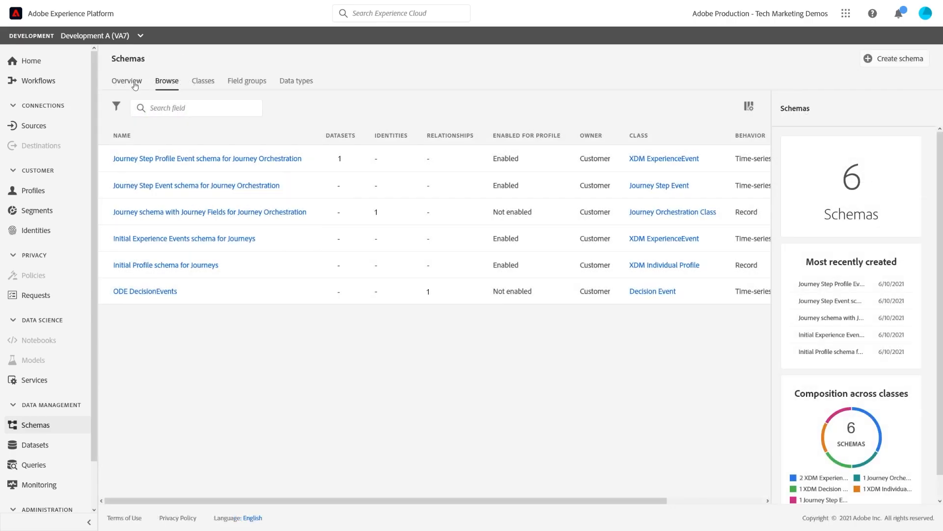
Step: Open the administration list of all sandboxes
{"action": "left_click_drag", "start_coordinate": [93, 95], "coordinate": [95, 158]}
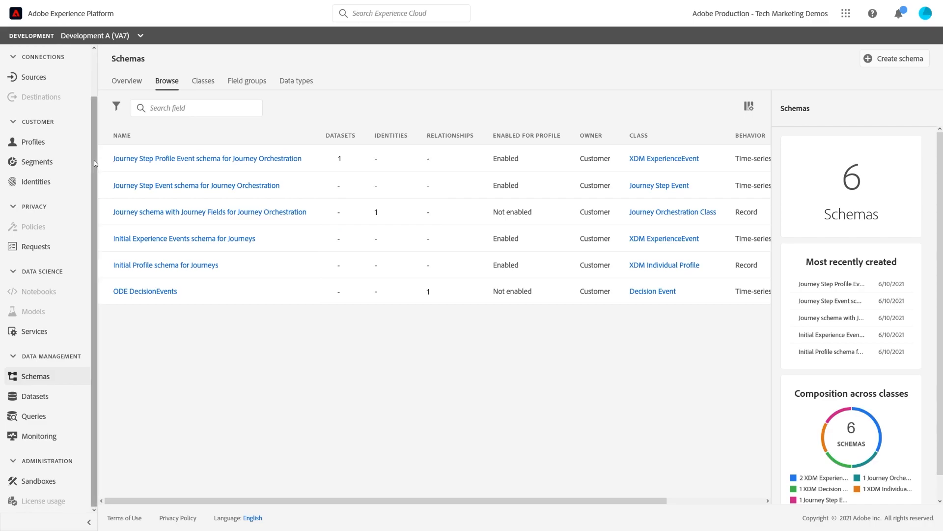
{"action": "left_click", "coordinate": [65, 489]}
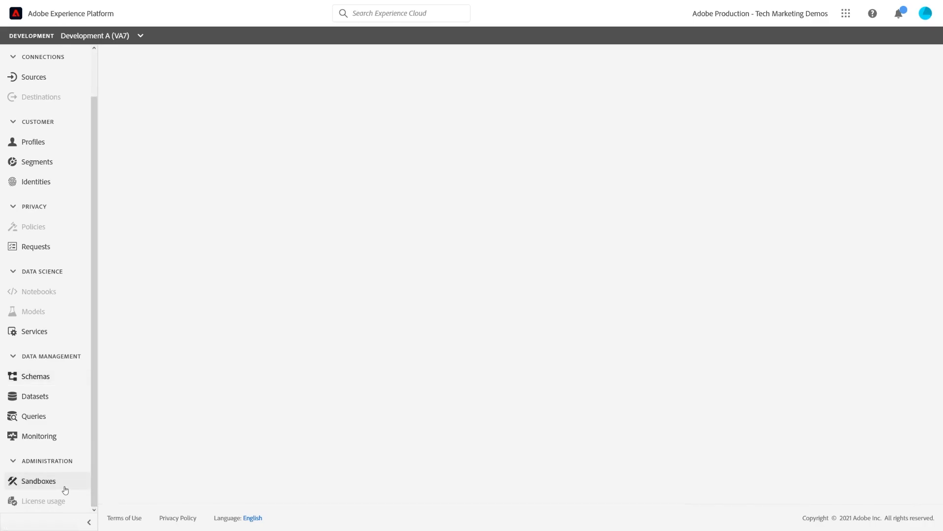
{"action": "left_click", "coordinate": [170, 83]}
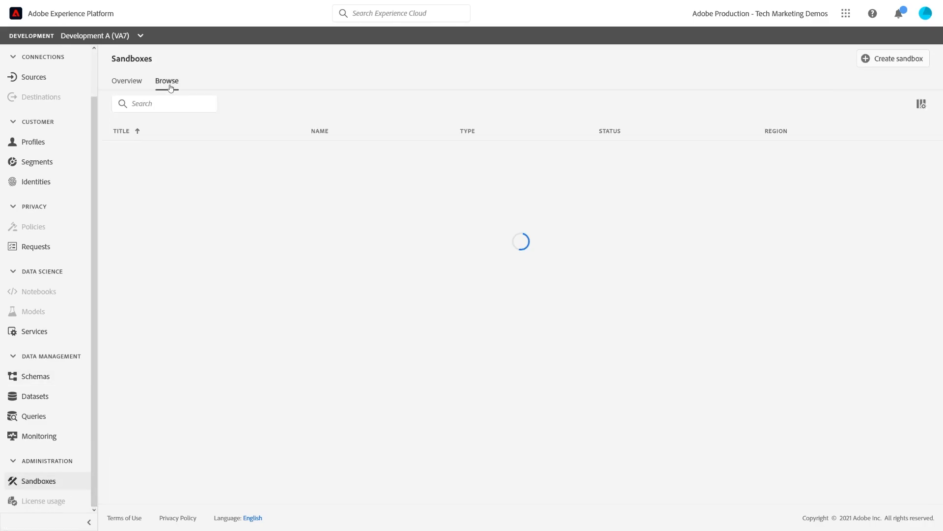
Step: Reset the Development A sandbox, confirming with the sandbox name development-a
{"action": "left_click", "coordinate": [249, 181]}
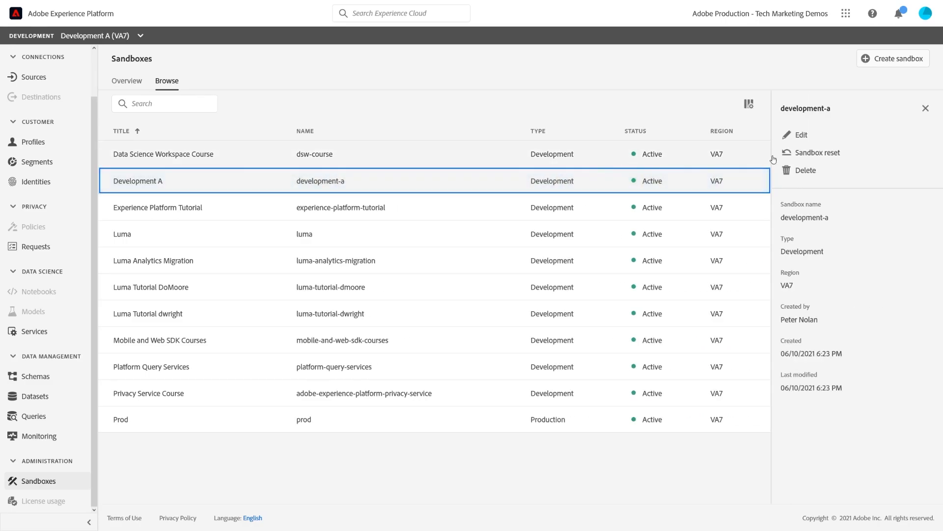
{"action": "left_click", "coordinate": [819, 154]}
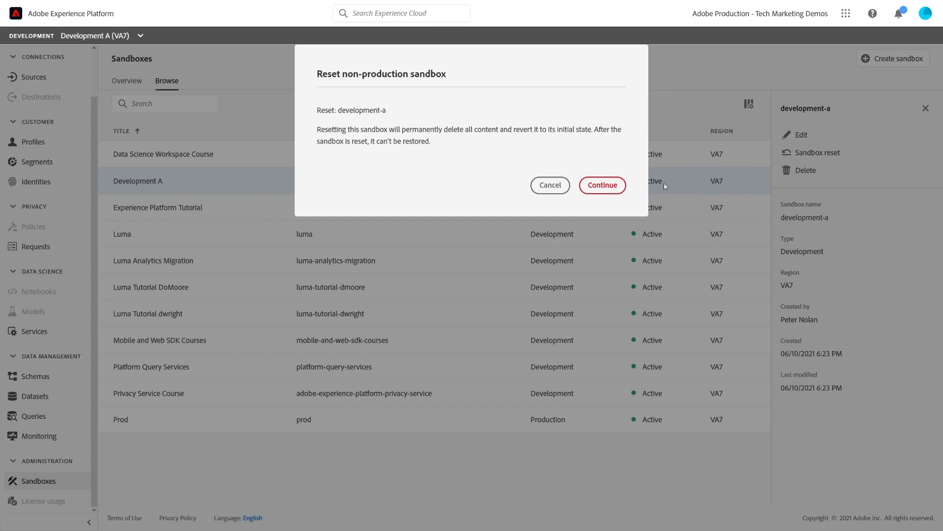
{"action": "left_click", "coordinate": [603, 185]}
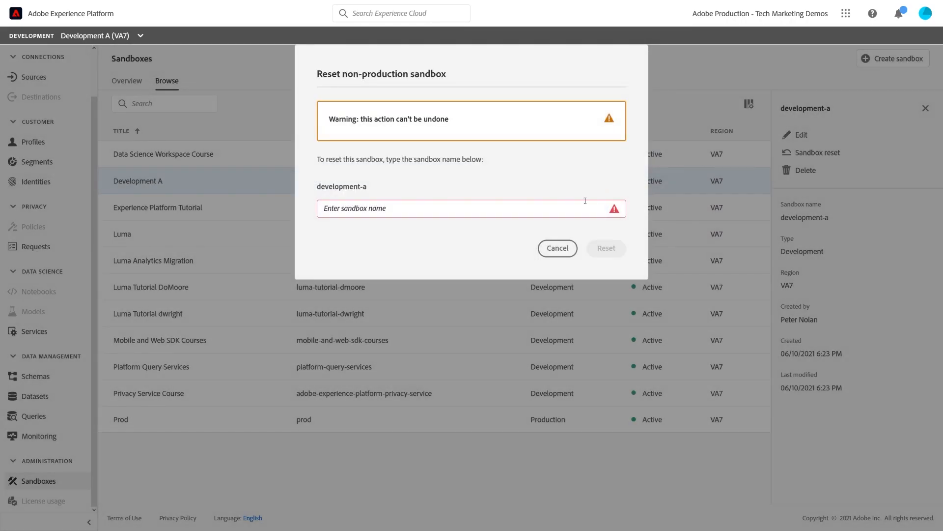
{"action": "type", "text": "development-a"}
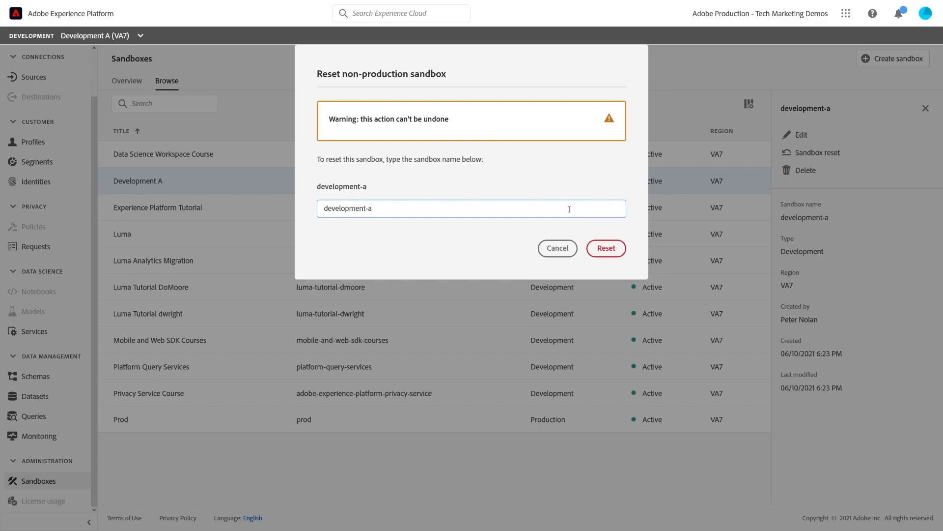
{"action": "left_click", "coordinate": [610, 254]}
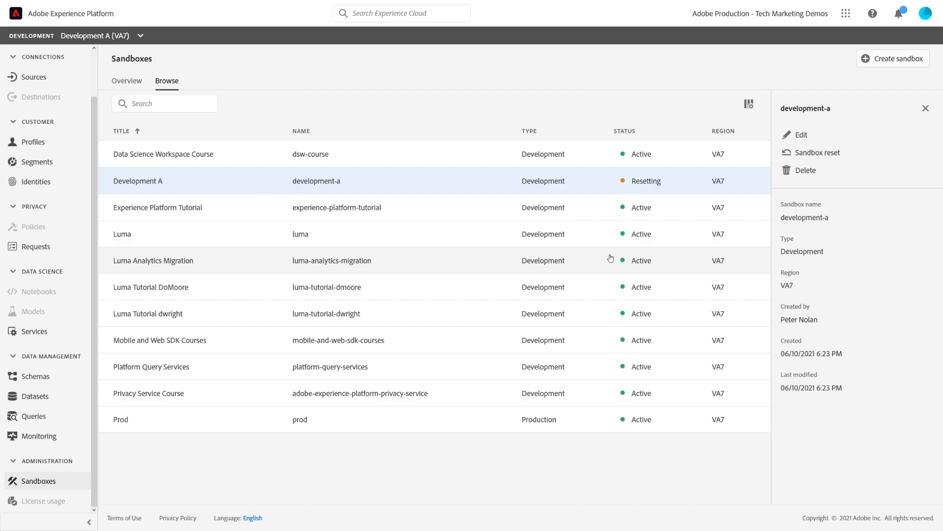
Step: Review the Development A sandbox's editable details and save them as they are, and call up its deletion without going through with it
{"action": "left_click", "coordinate": [802, 135]}
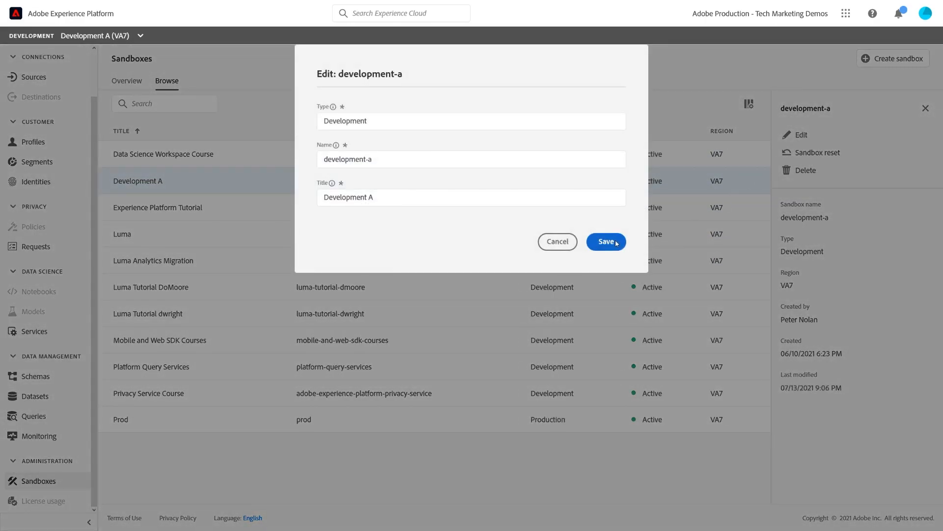
{"action": "left_click", "coordinate": [606, 241]}
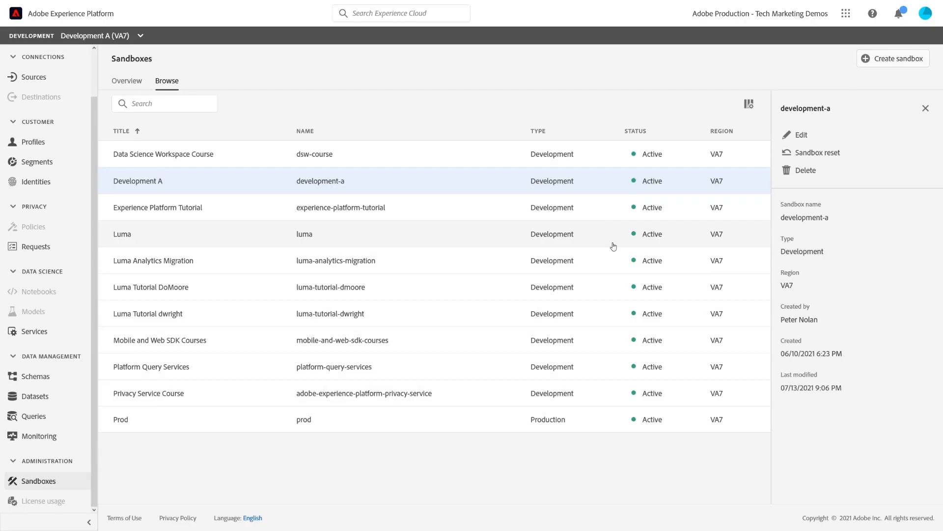
{"action": "left_click", "coordinate": [806, 171]}
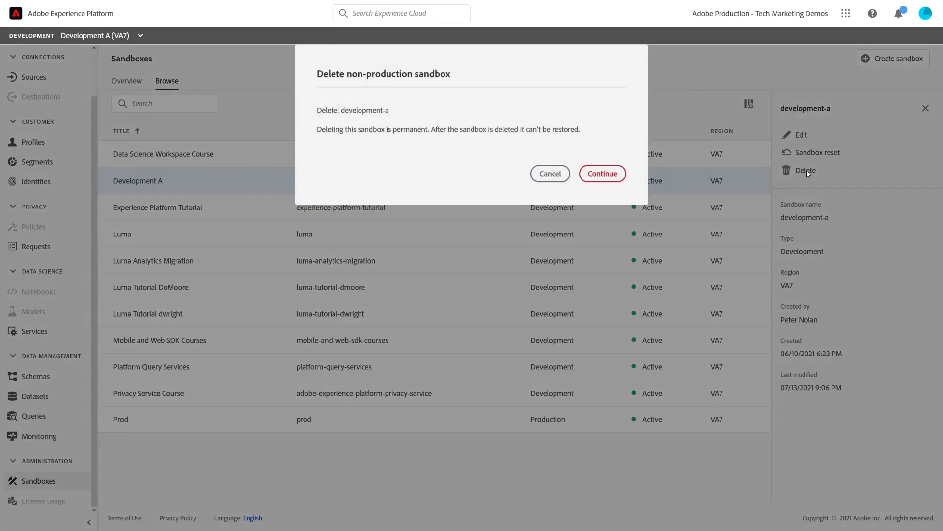
{"action": "left_click", "coordinate": [550, 177]}
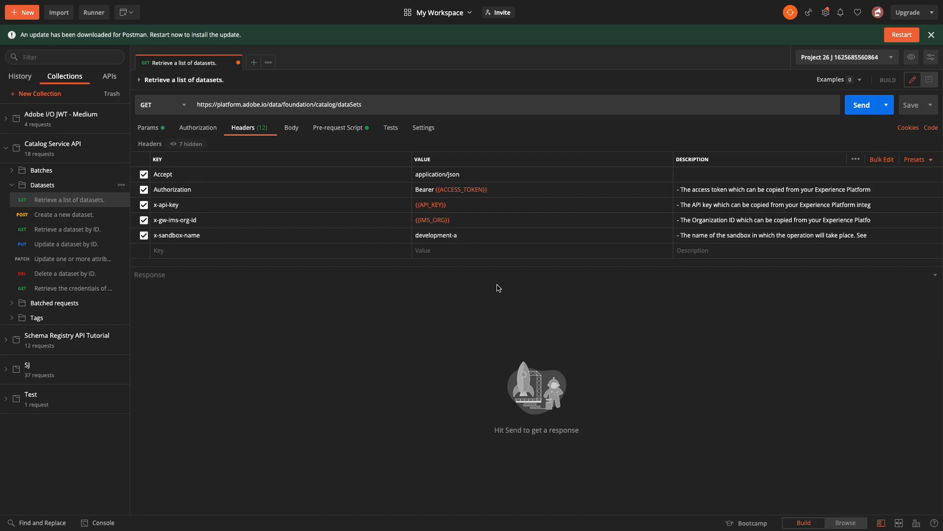
Step: In Postman, send the "Retrieve a list of datasets" request for the development-a sandbox and read through the response
{"action": "left_click", "coordinate": [863, 105]}
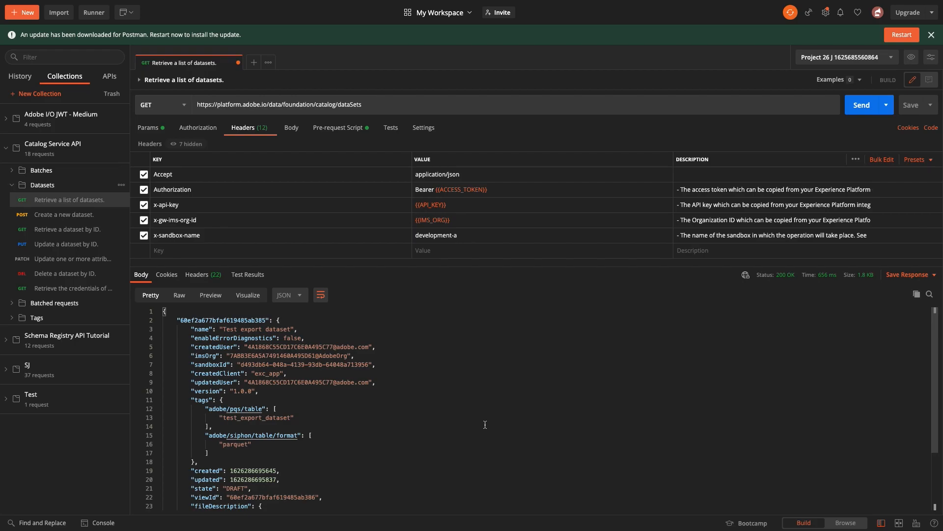
{"action": "scroll", "coordinate": [485, 424], "scroll_direction": "down", "scroll_amount": 3}
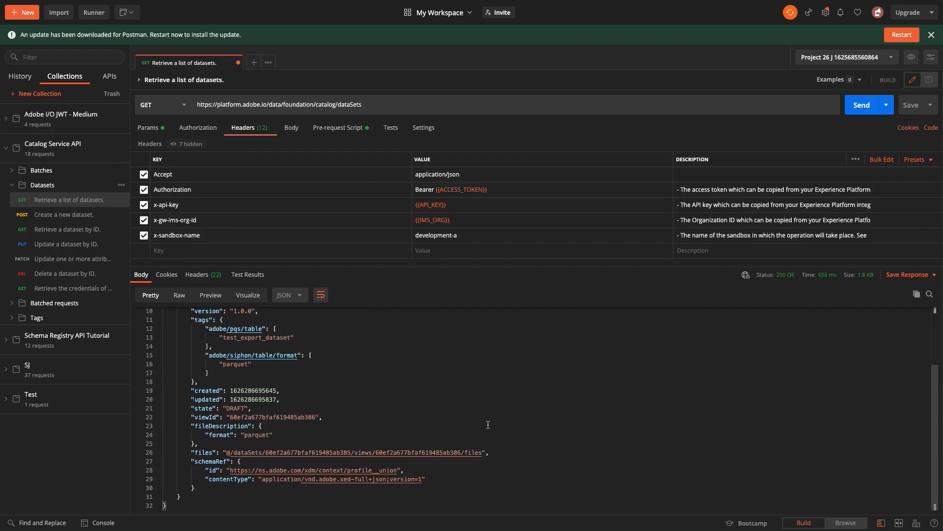
{"action": "scroll", "coordinate": [488, 425], "scroll_direction": "up", "scroll_amount": 3}
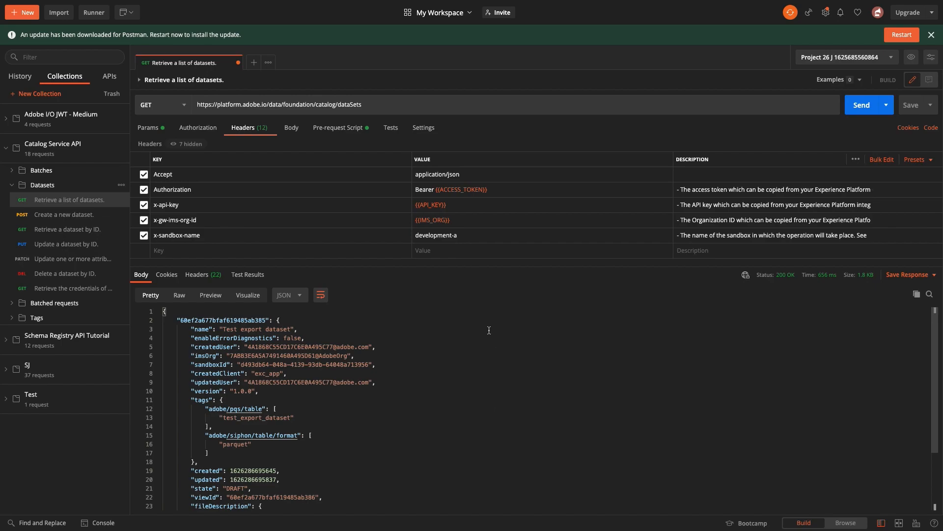
Step: Set the x-sandbox-name header to prod, resend the dataset list request and look through the response
{"action": "triple_click", "coordinate": [496, 235]}
{"action": "type", "text": "prod"}
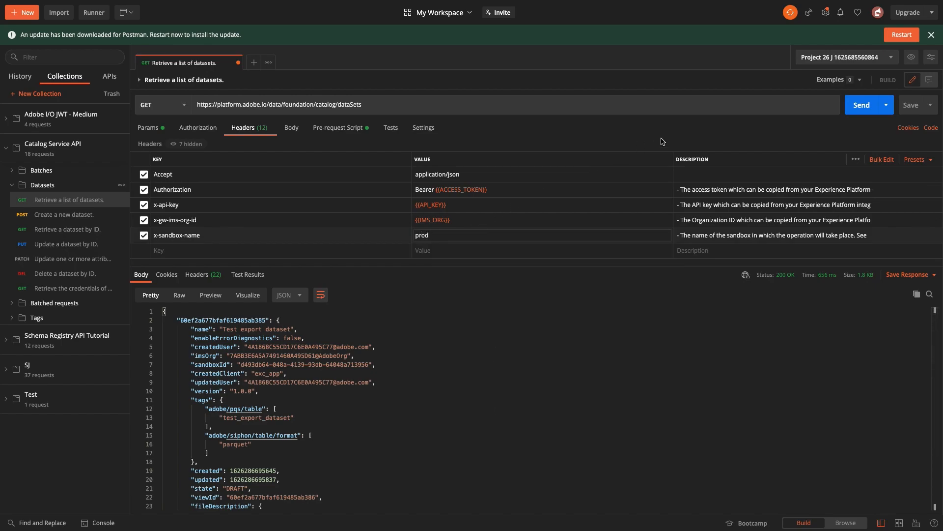
{"action": "left_click", "coordinate": [857, 103]}
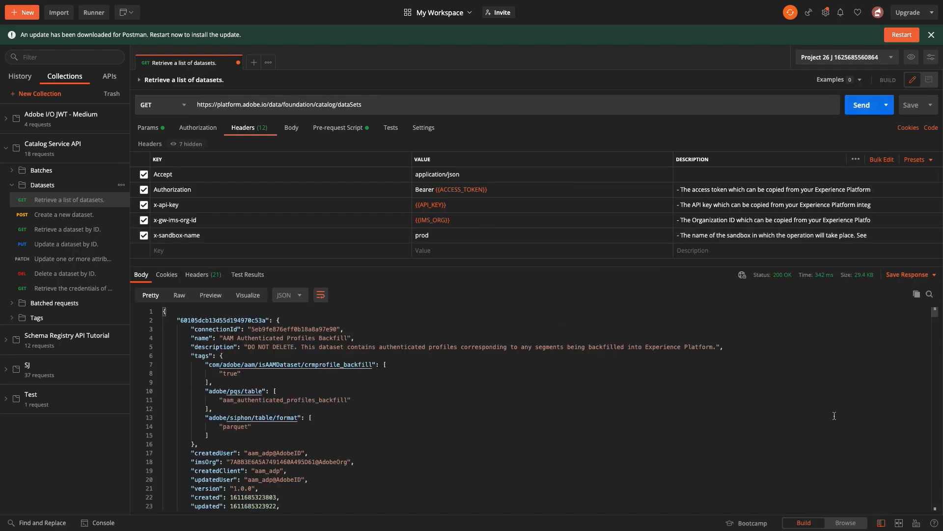
{"action": "scroll", "coordinate": [827, 421], "scroll_direction": "down", "scroll_amount": 5}
{"action": "scroll", "coordinate": [827, 422], "scroll_direction": "down", "scroll_amount": 15}
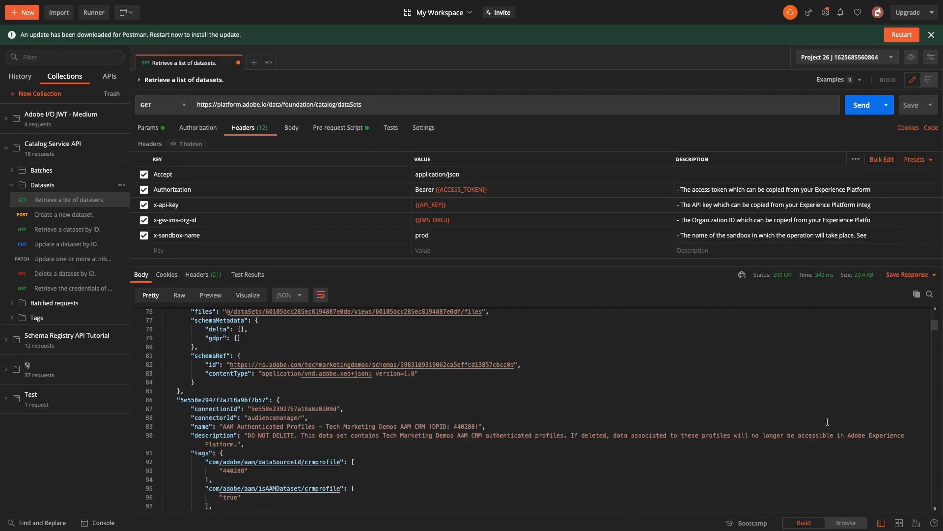
{"action": "scroll", "coordinate": [827, 423], "scroll_direction": "down", "scroll_amount": 2}
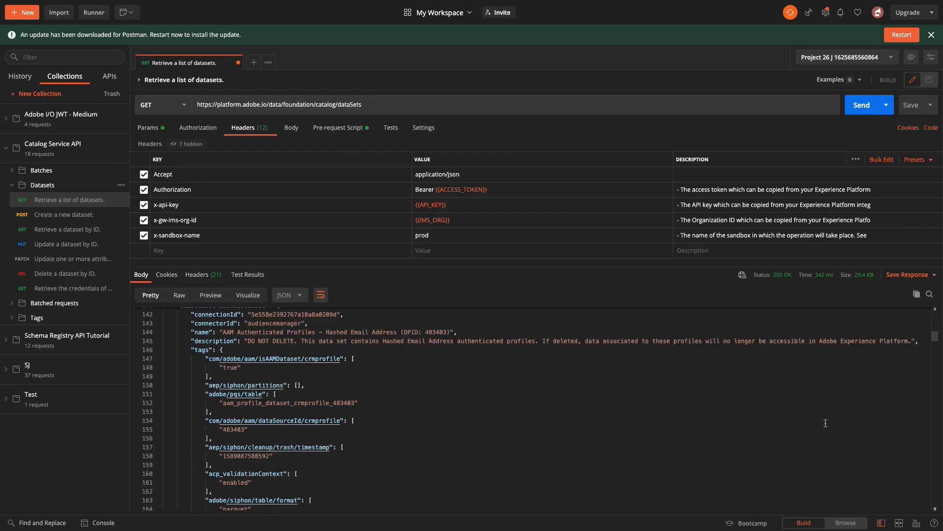